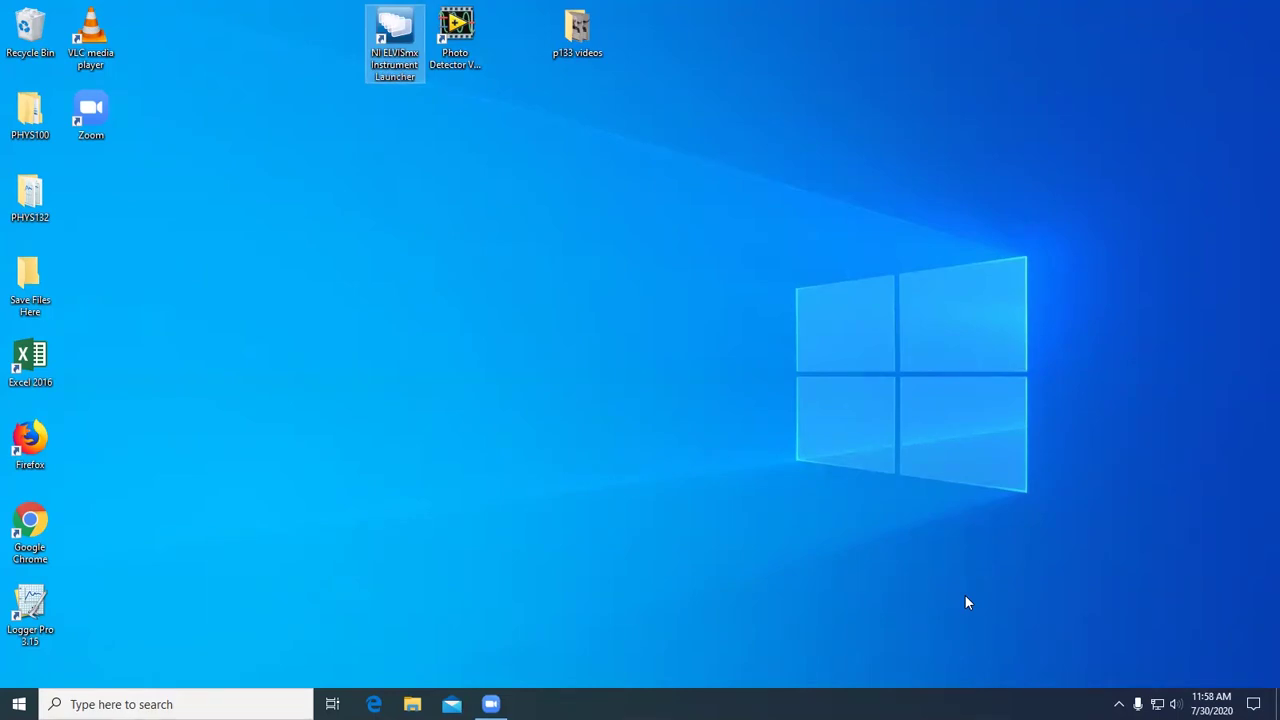
Start the NI ELVISmx Instrument Launcher and launch the Function Generator instrument
double_click(398, 75)
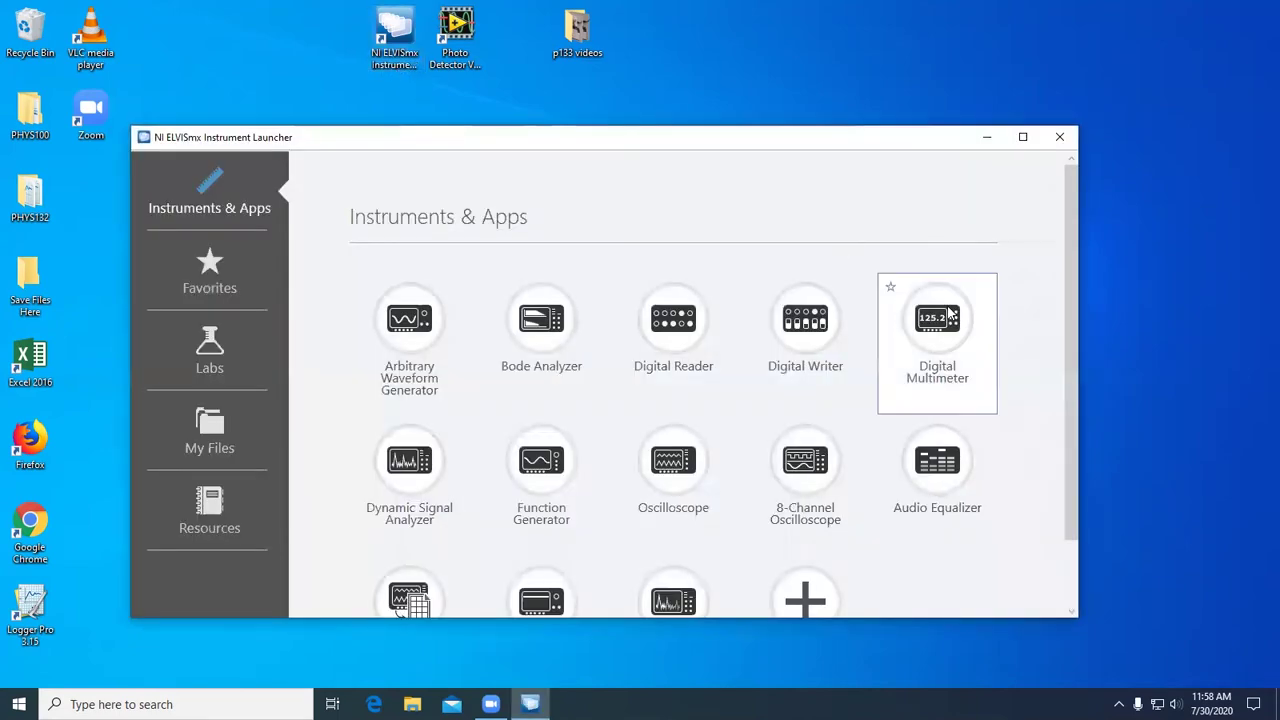
click(955, 318)
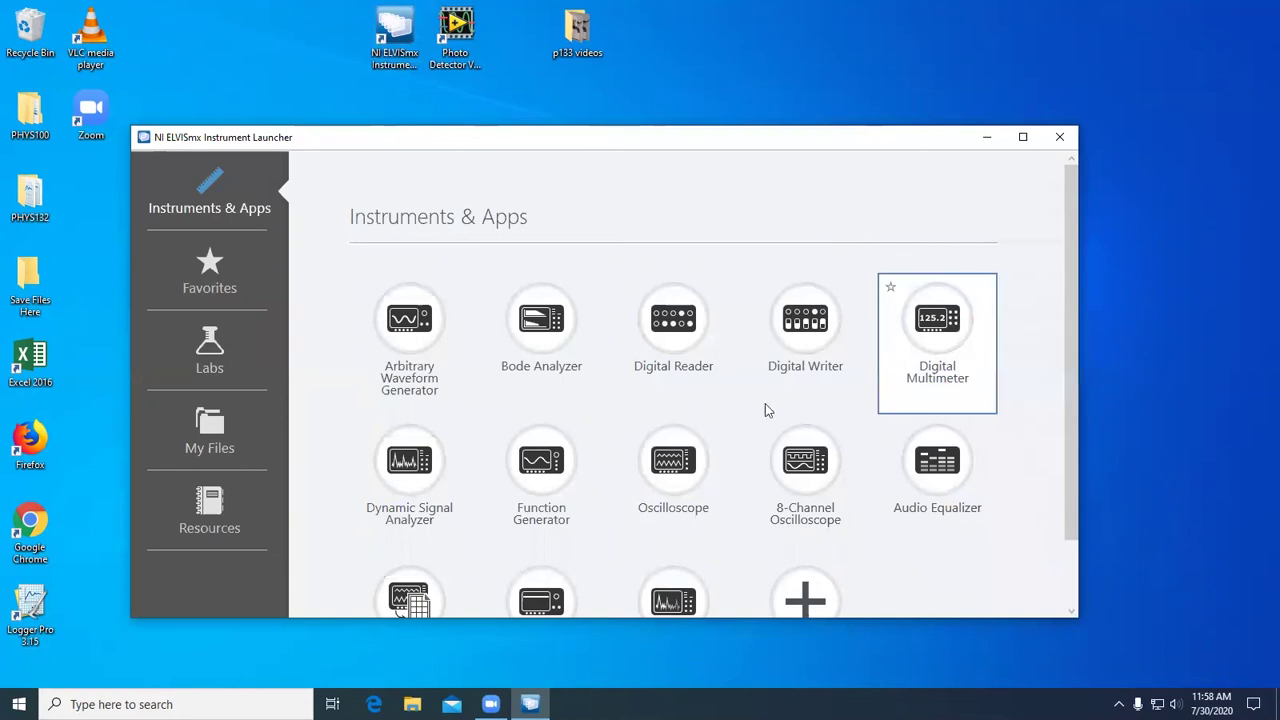
click(578, 466)
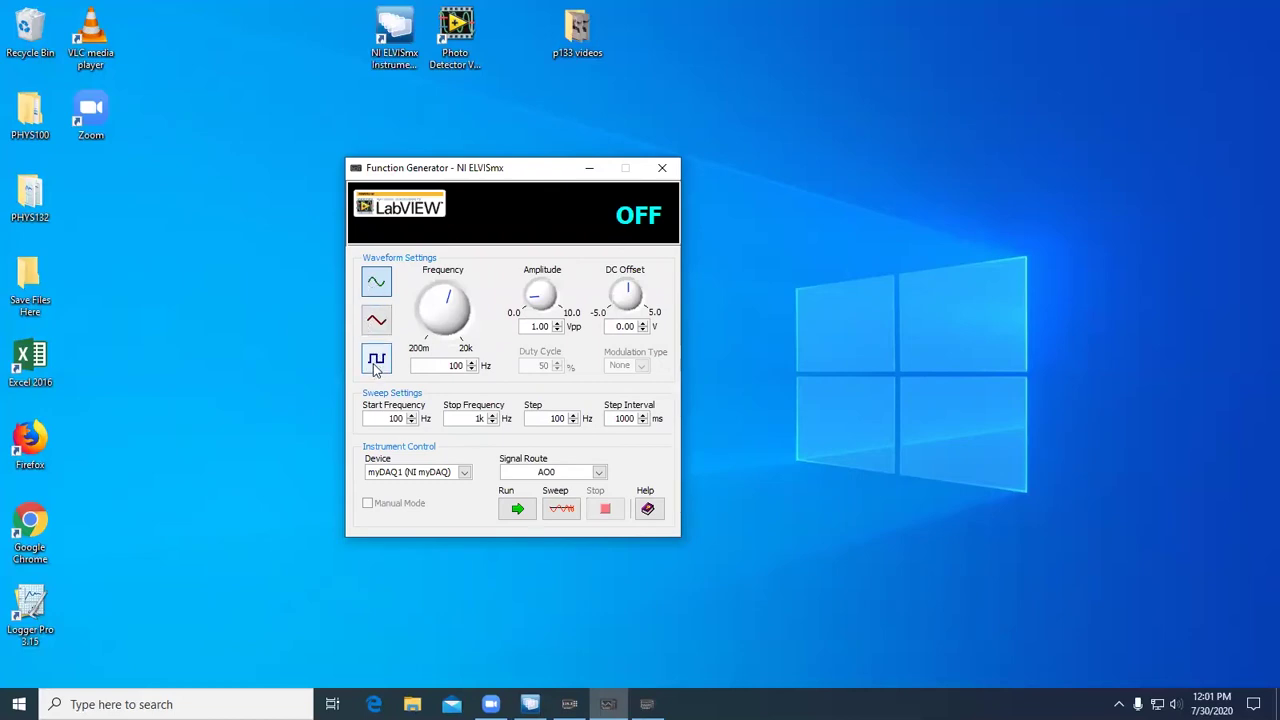
Change the generator frequency from 100 Hz to 1000 Hz
drag(450, 298, 463, 306)
drag(416, 367, 469, 367)
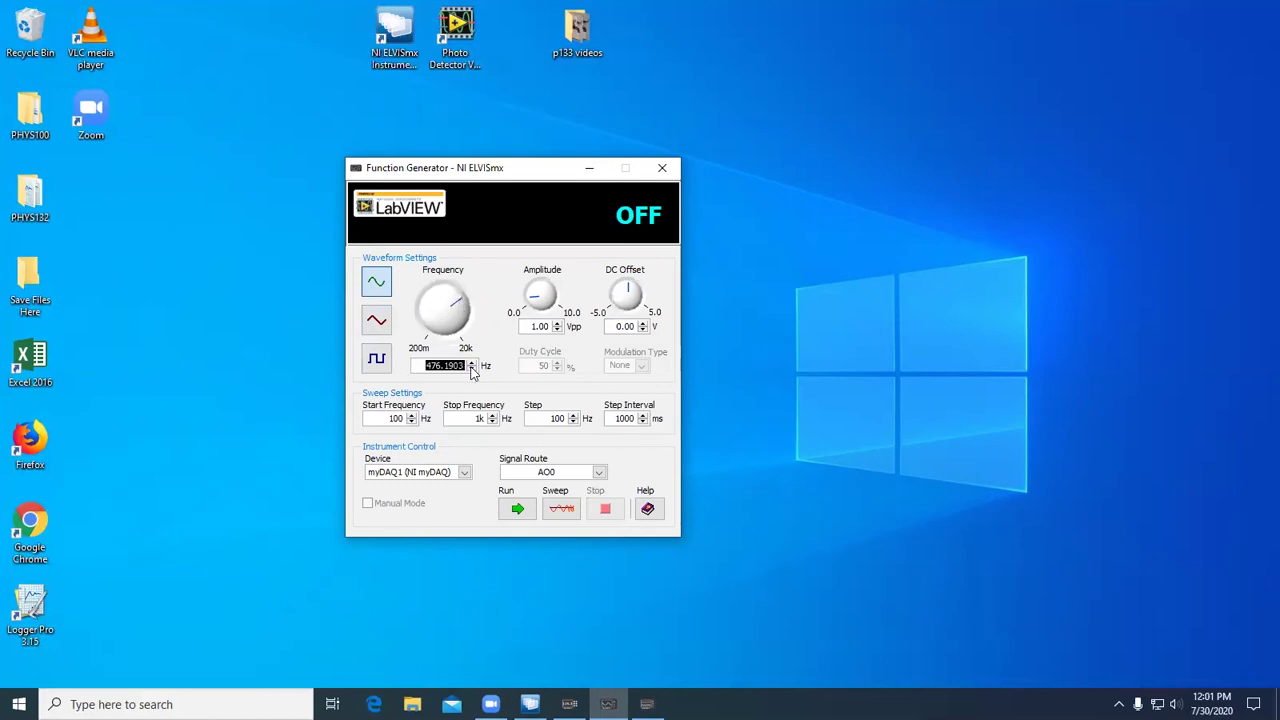
text(1000)
key(Return)
Keep AO0 as the signal route and run, then stop, the 1 kHz sine output
click(599, 473)
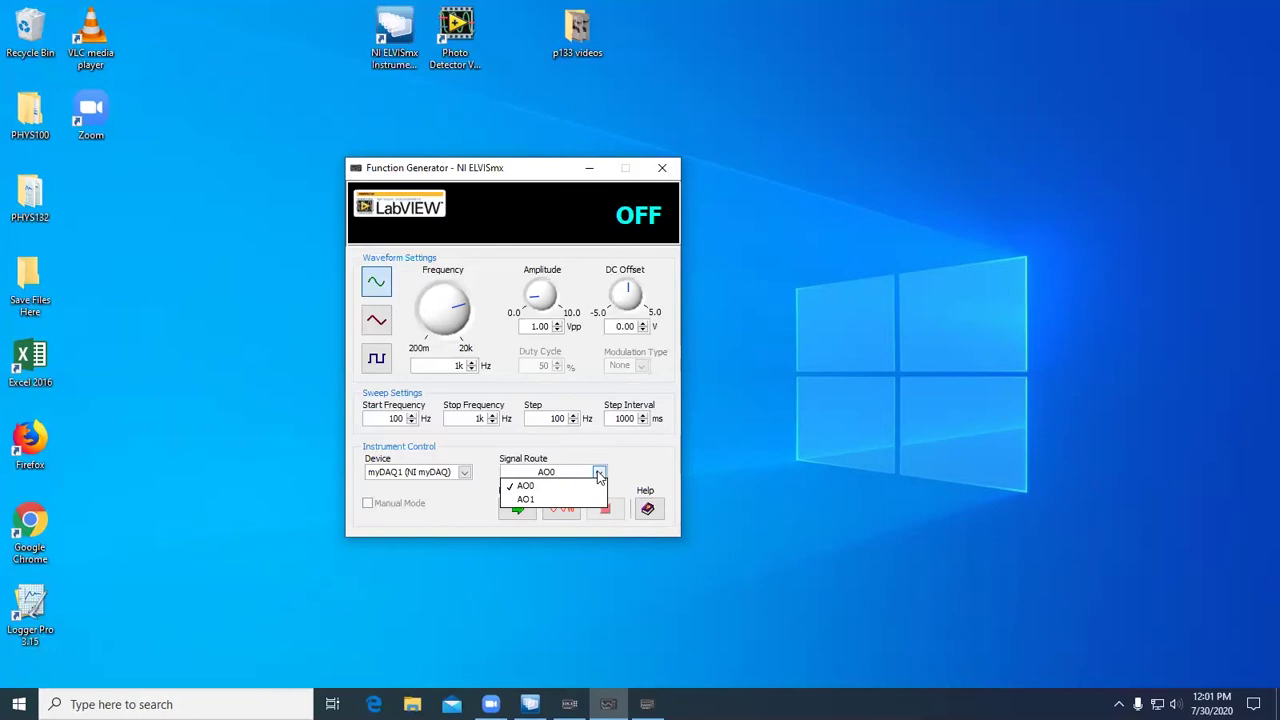
click(599, 474)
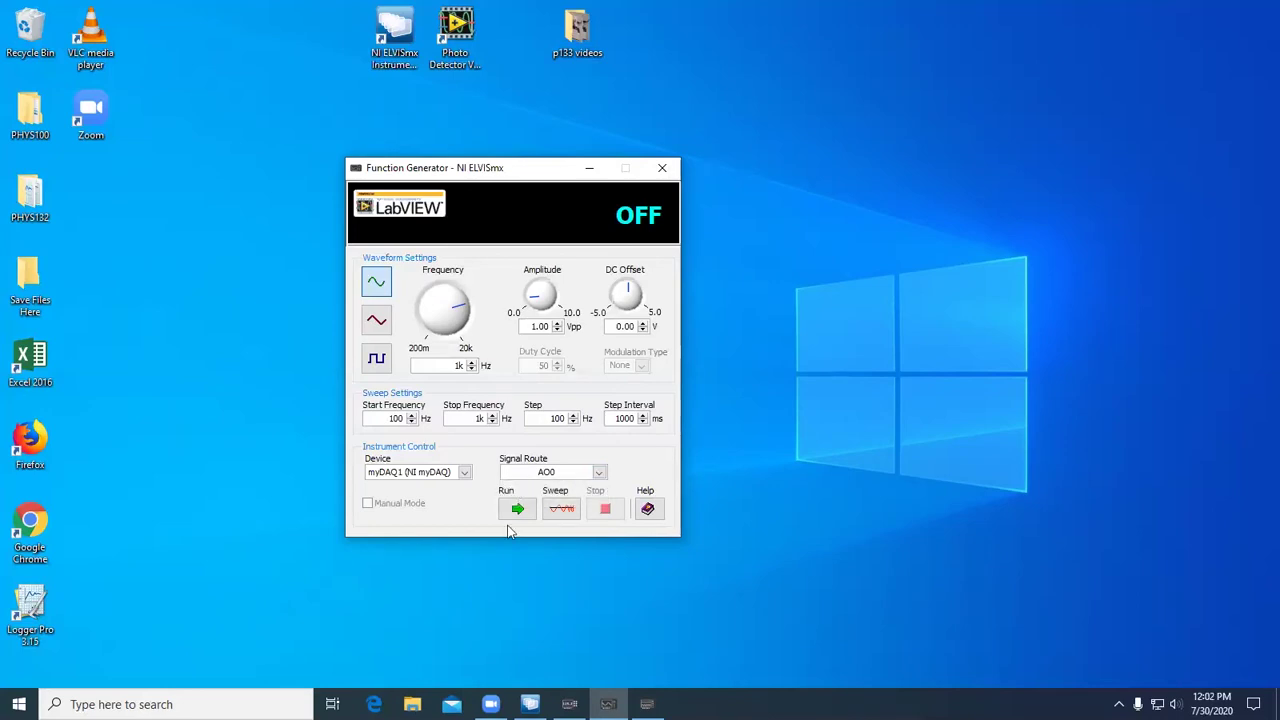
click(506, 514)
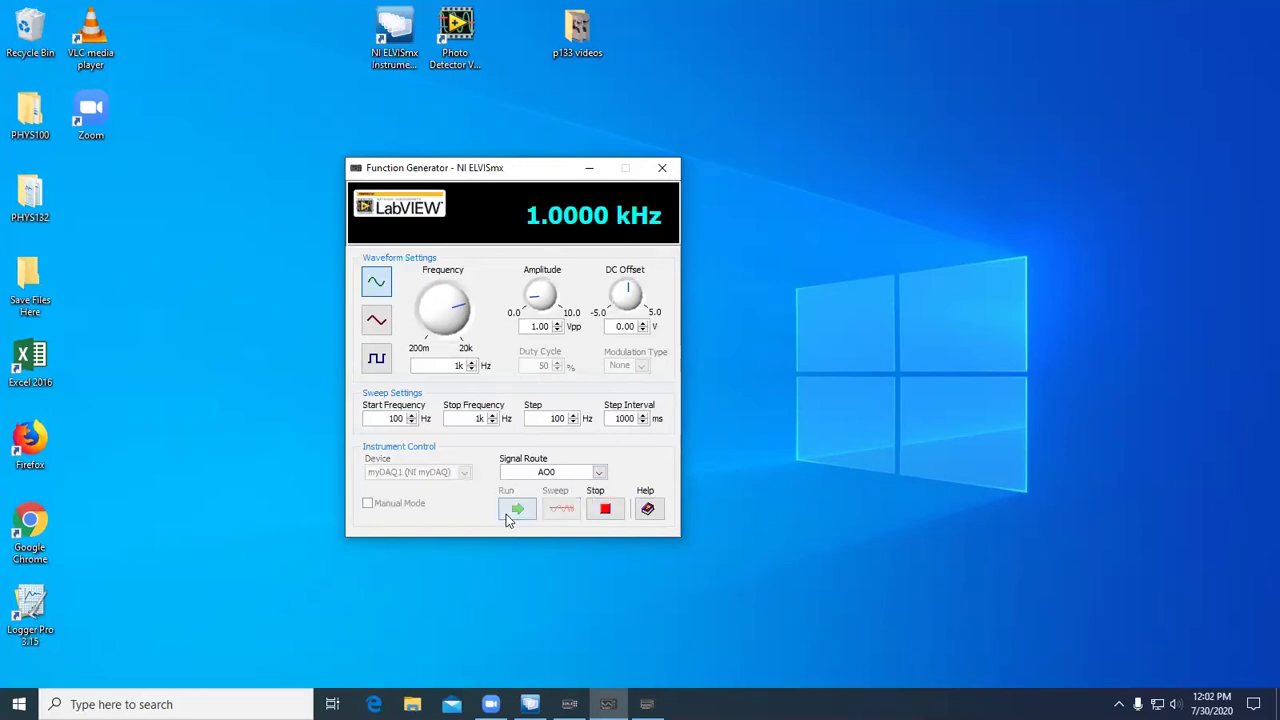
click(605, 512)
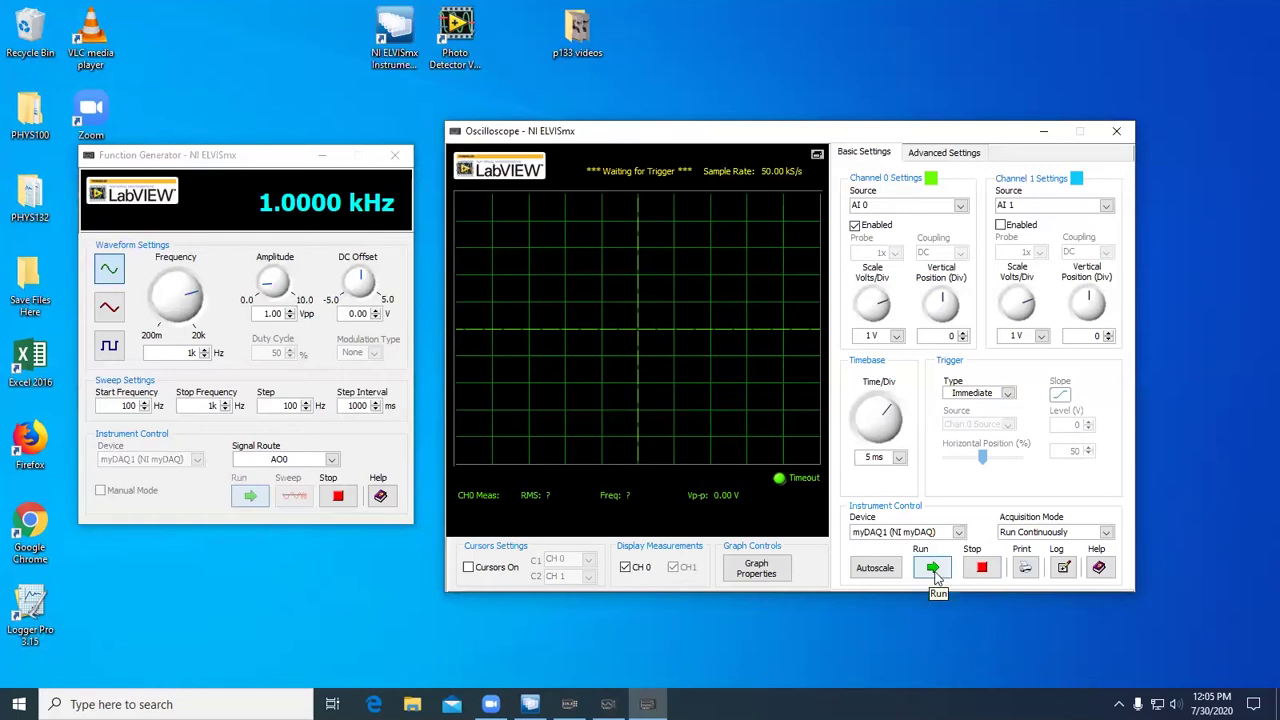
Run the oscilloscope to show the 1 kHz, about 1.00 V p-p sine on CH0
click(933, 570)
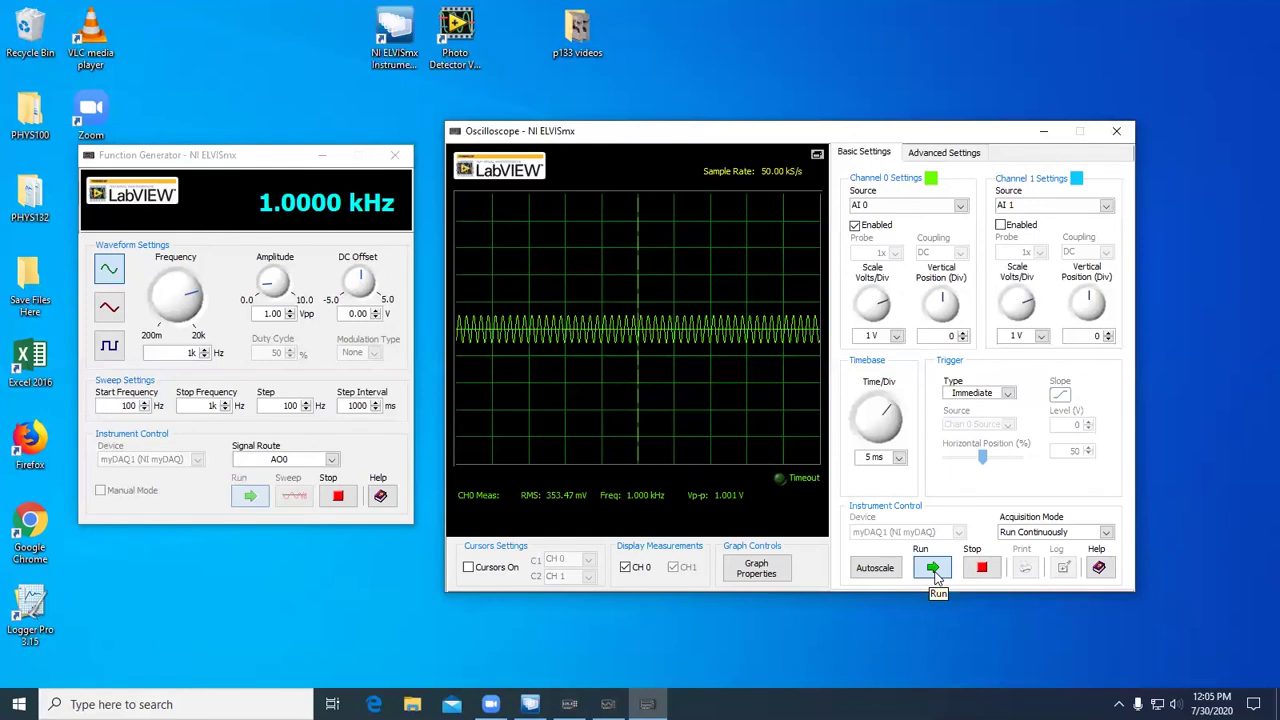
click(985, 397)
Set an Edge trigger on Chan 0 with rising slope, stepping the level and ending at 0 V
click(995, 418)
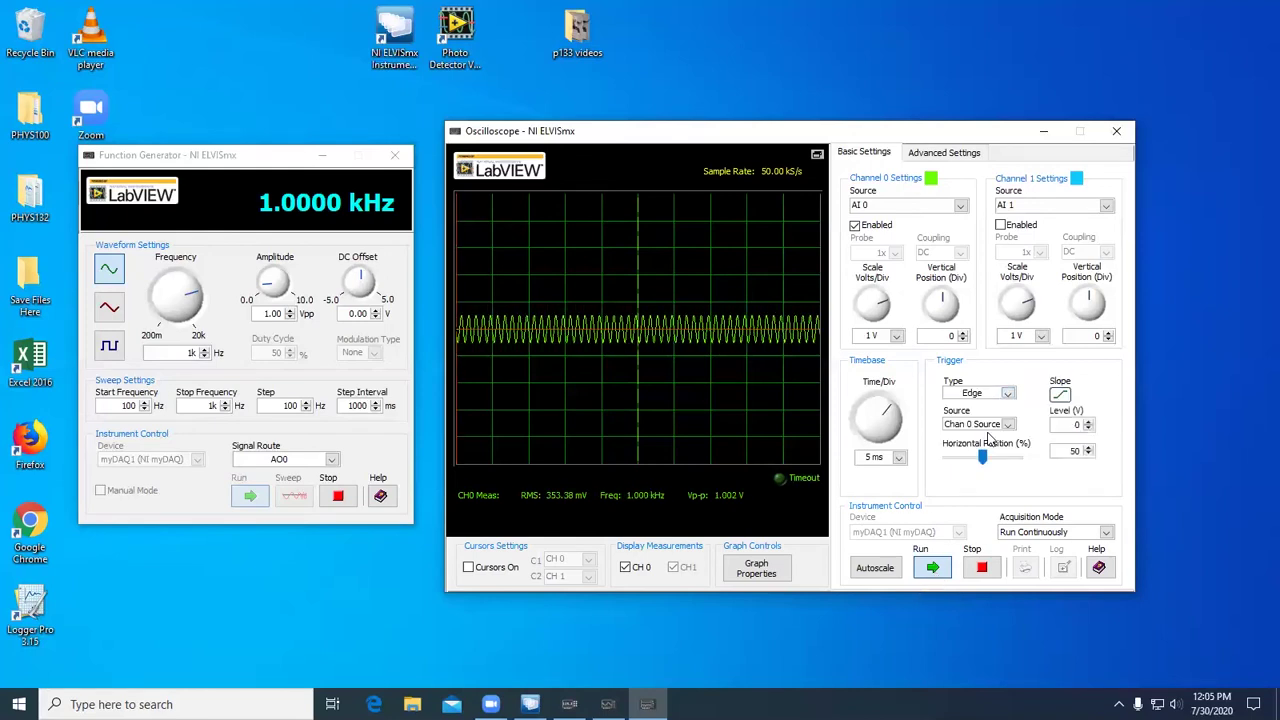
click(1058, 398)
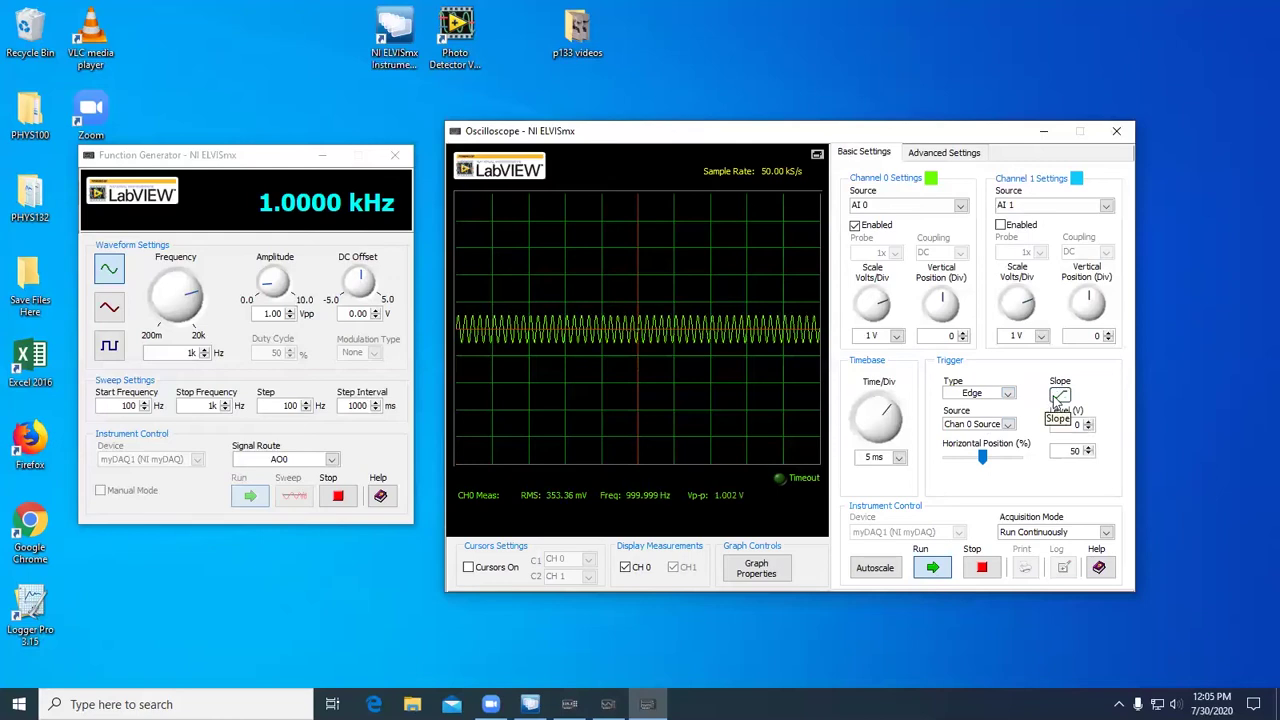
click(1058, 398)
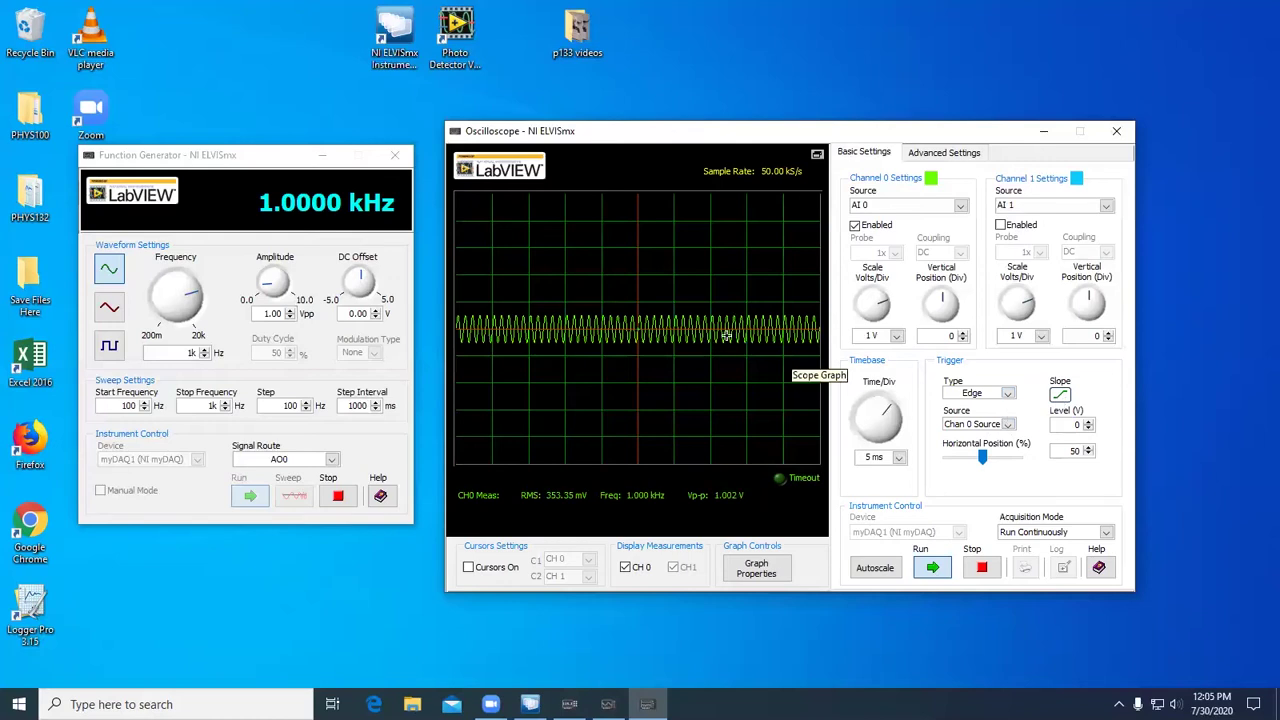
click(1088, 422)
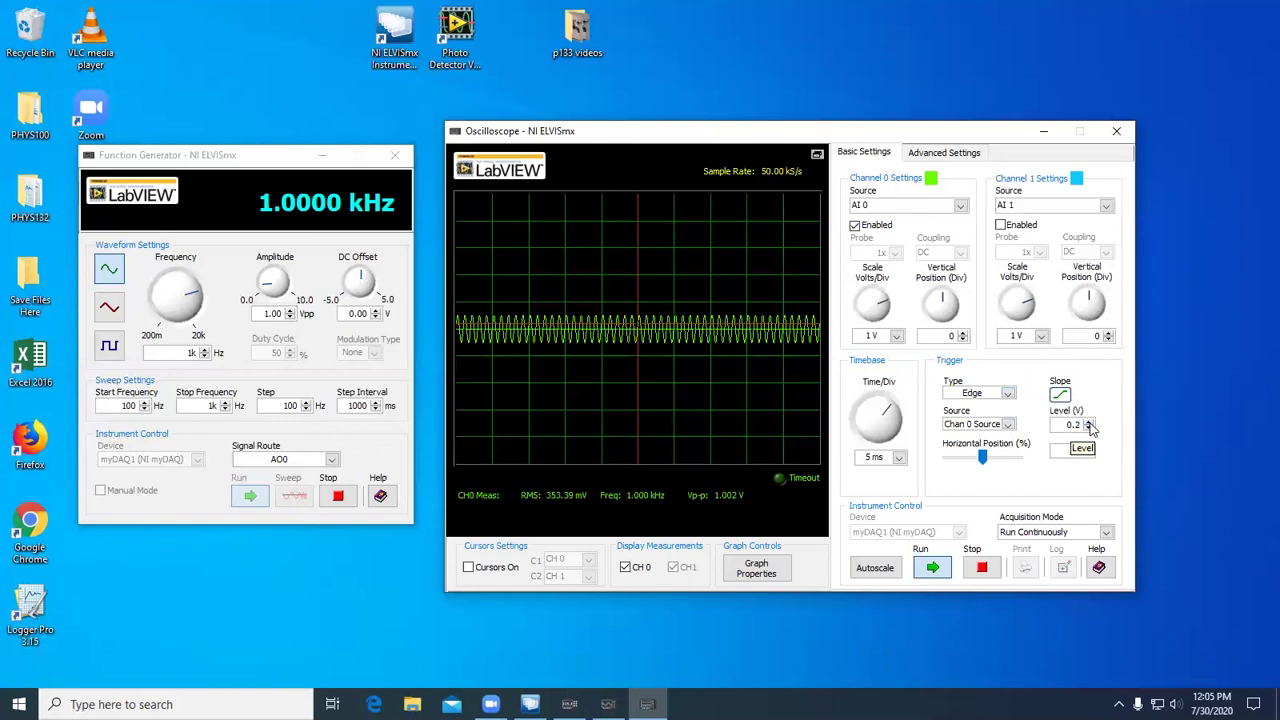
click(1088, 422)
click(1088, 422)
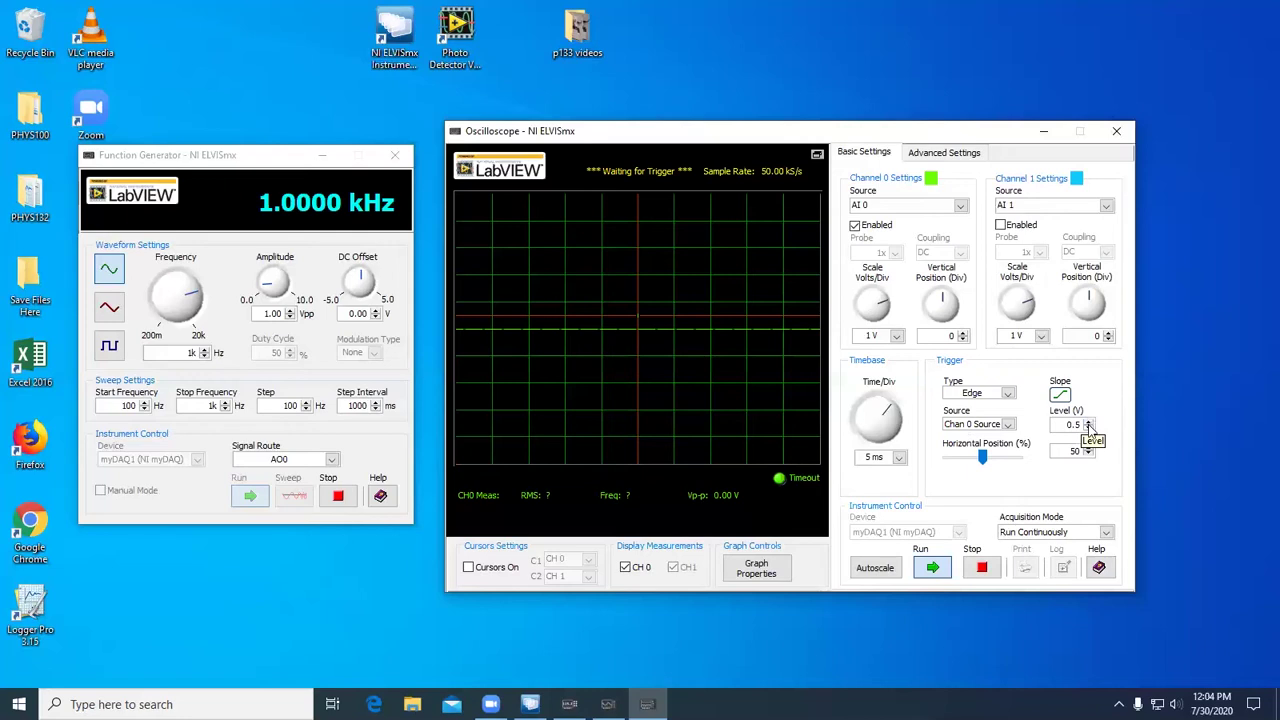
click(1088, 428)
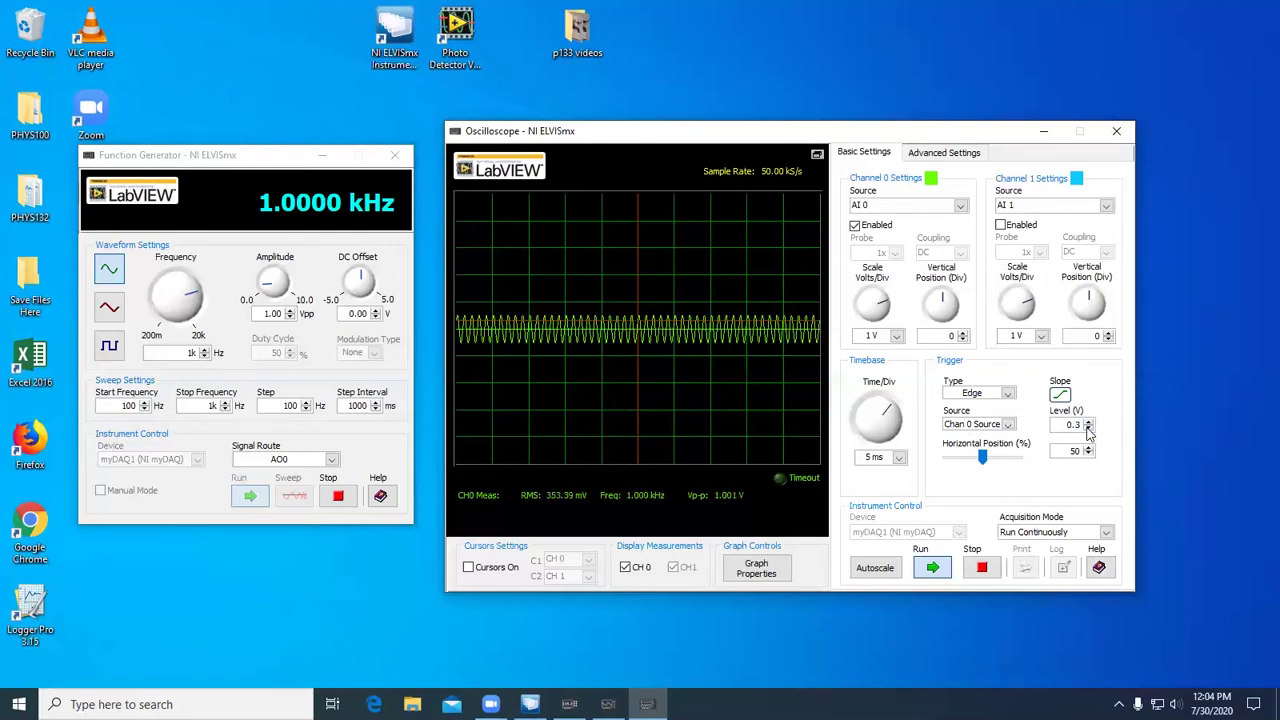
click(1088, 428)
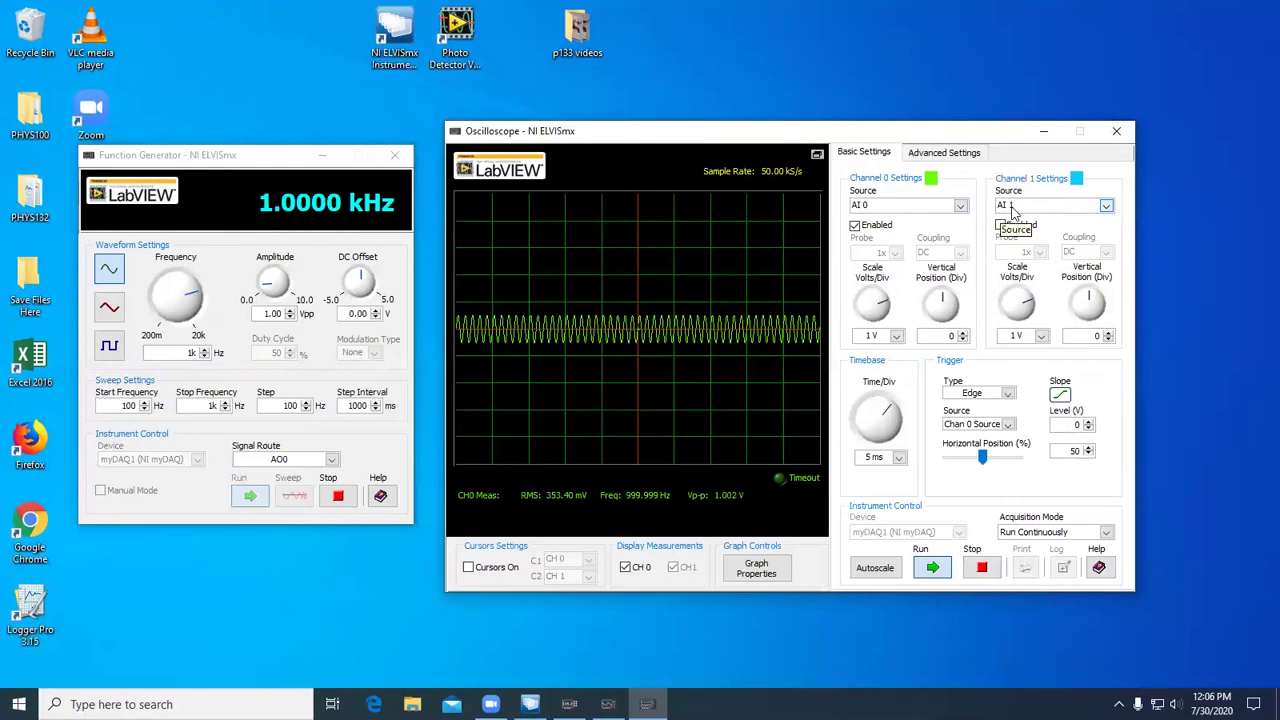
Set CH0 to 200 mV/div, centred vertically, with a 200 us/div timebase
click(855, 226)
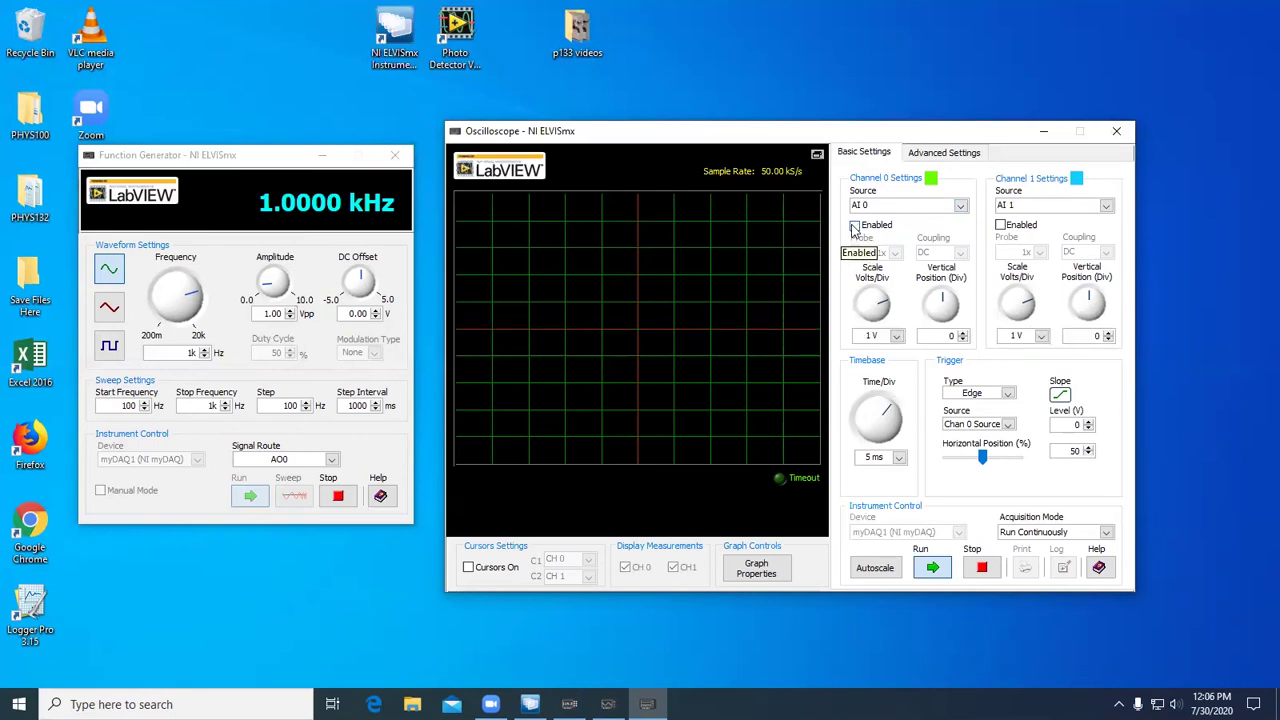
click(855, 226)
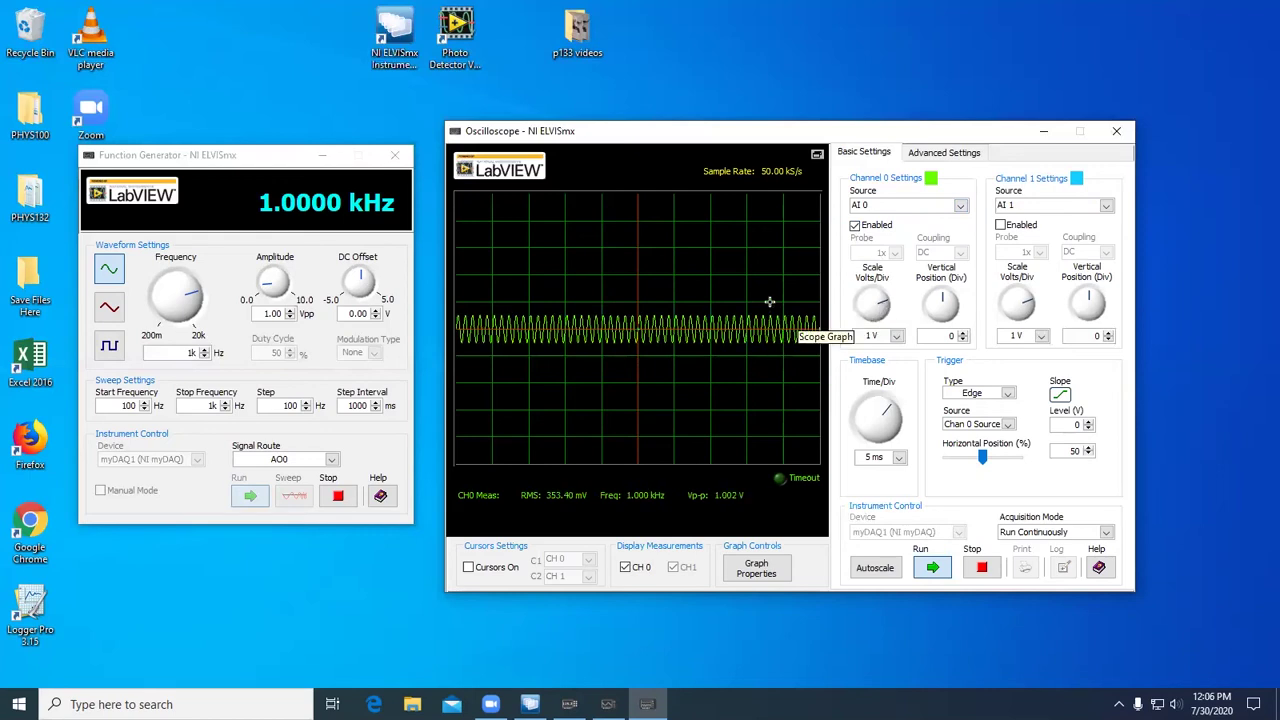
click(880, 300)
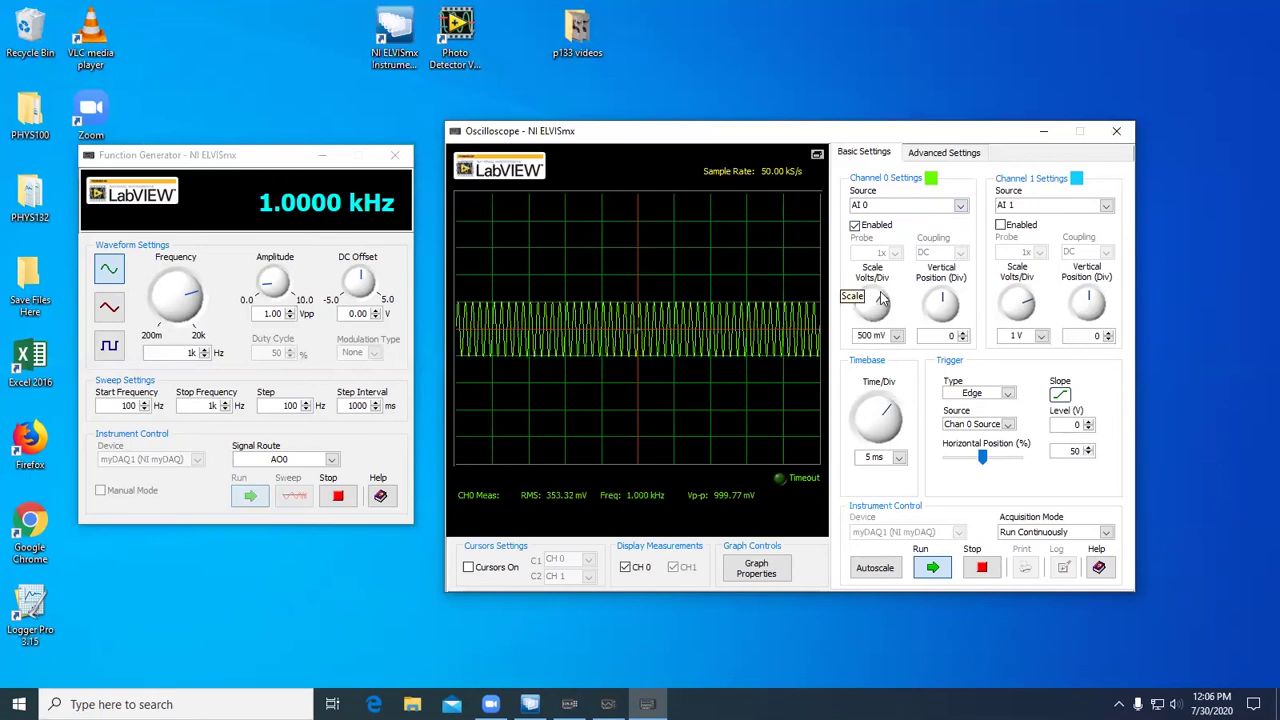
click(880, 298)
click(951, 302)
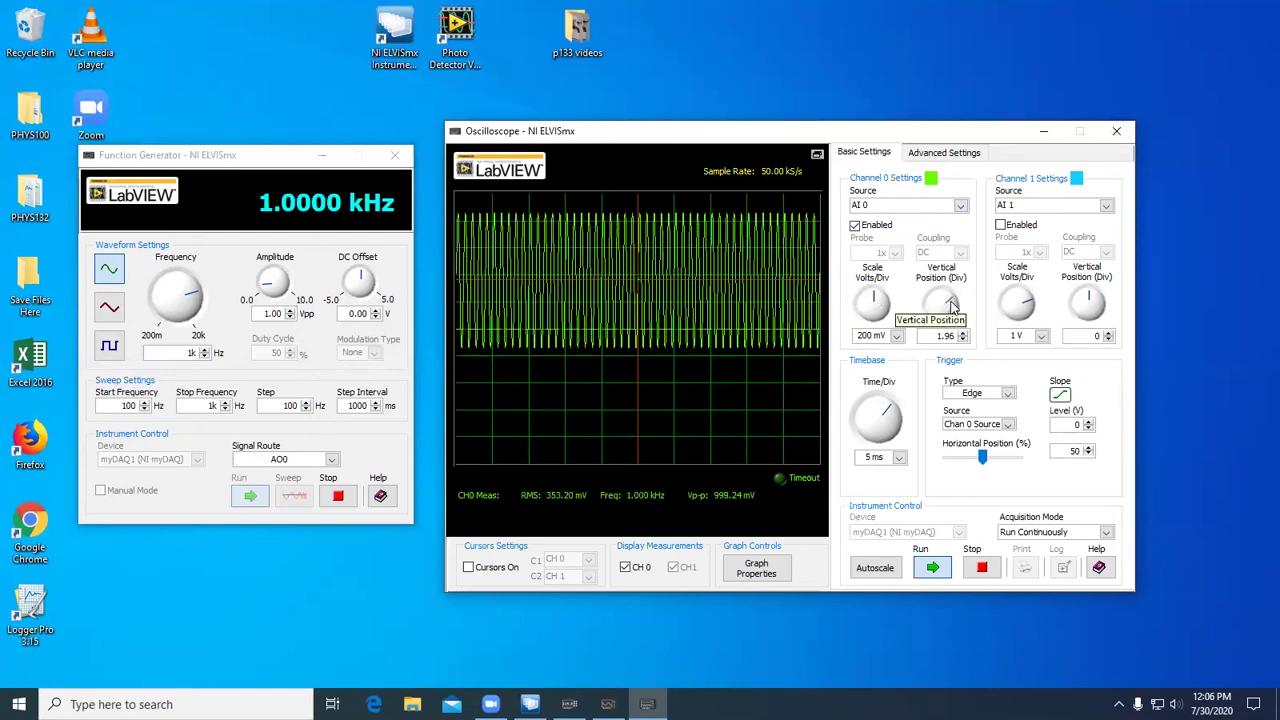
click(944, 302)
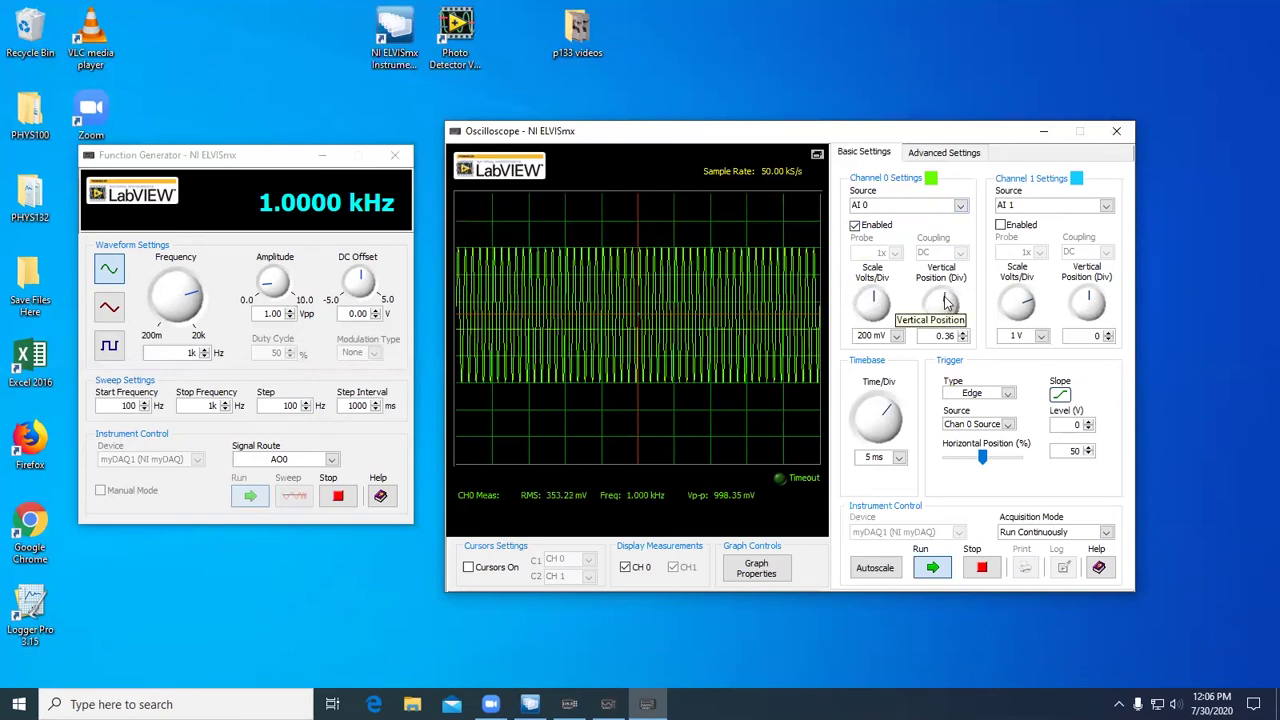
click(891, 410)
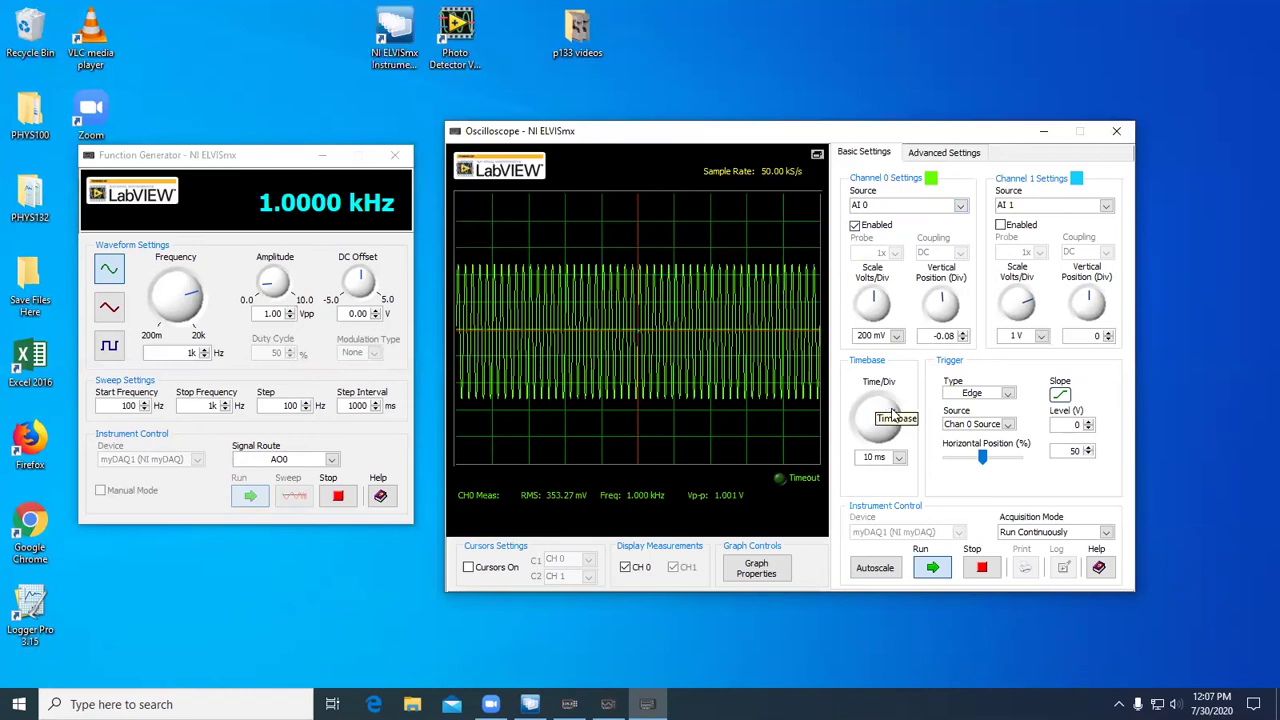
drag(891, 412, 870, 410)
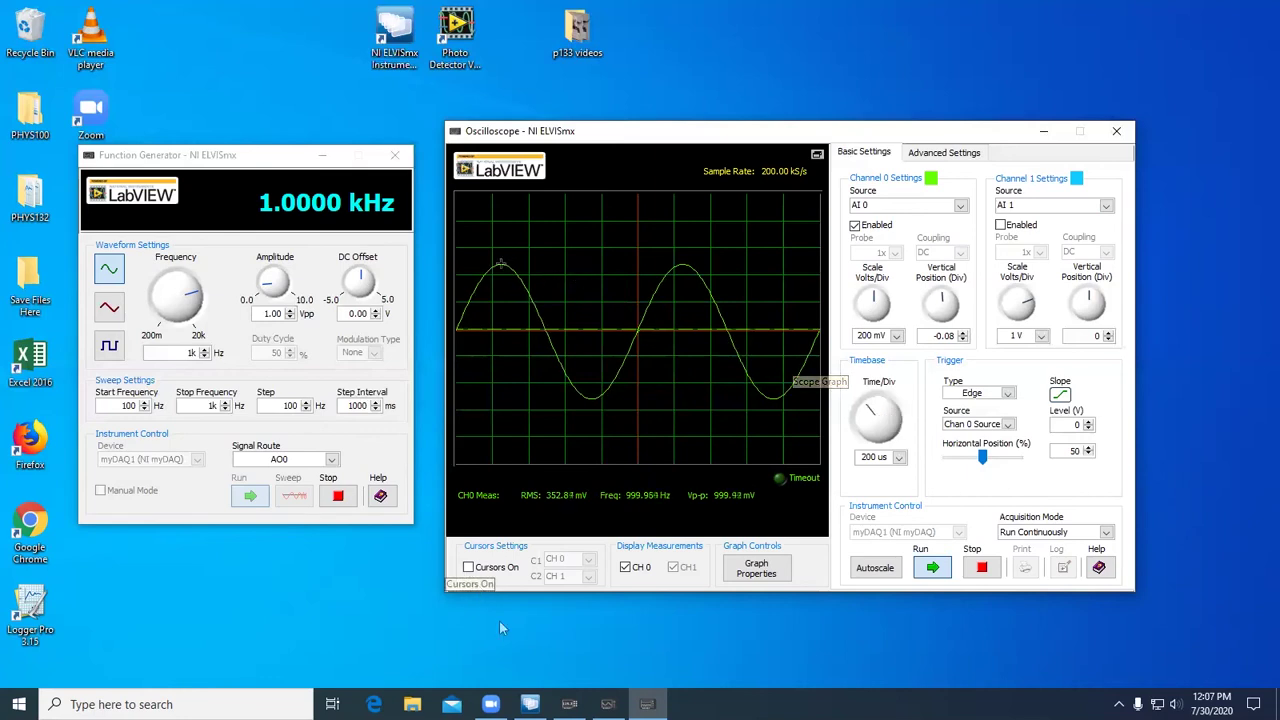
Enable cursors, attach C2 to CH 0, and place C1 on a trough and C2 on a peak
click(467, 569)
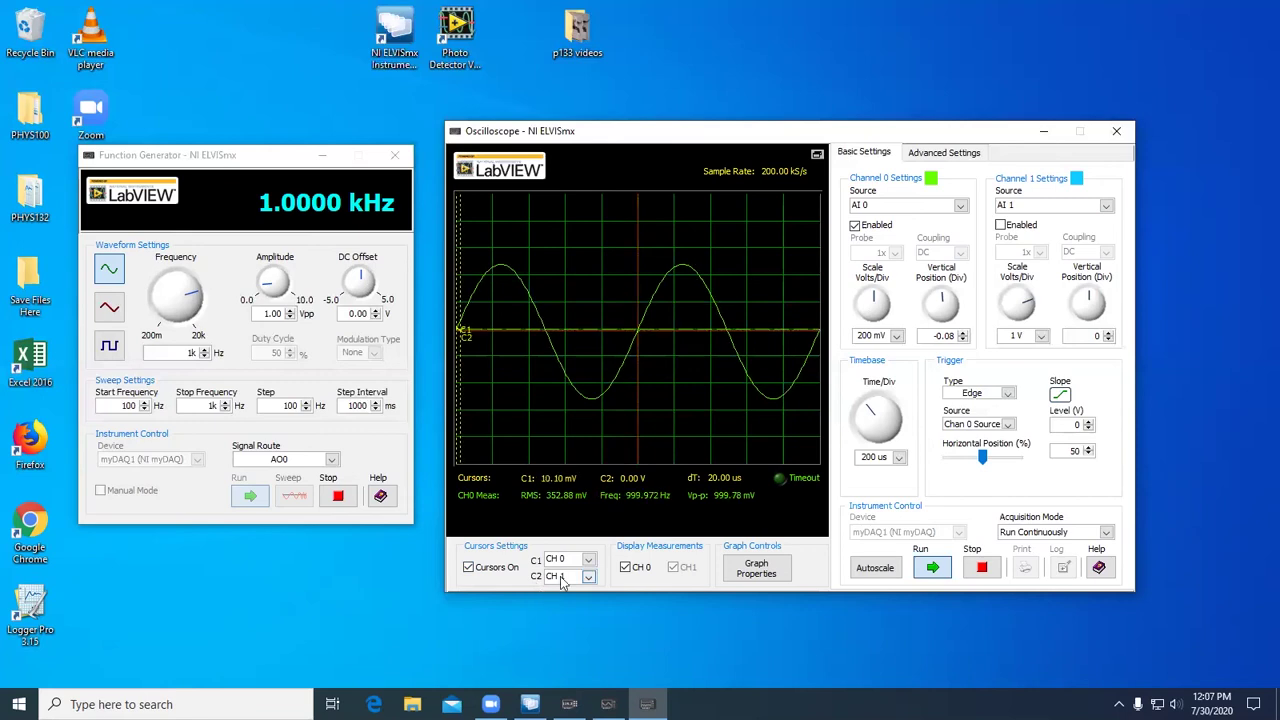
click(562, 580)
click(558, 590)
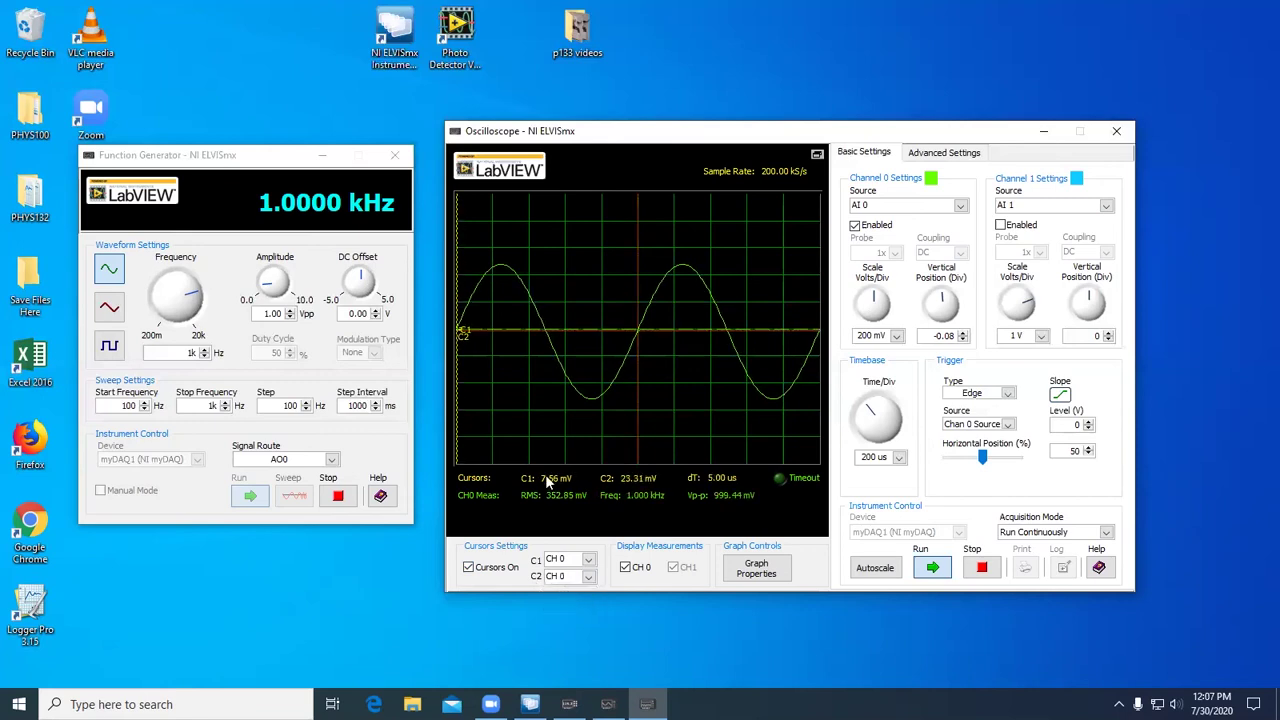
drag(459, 372, 681, 411)
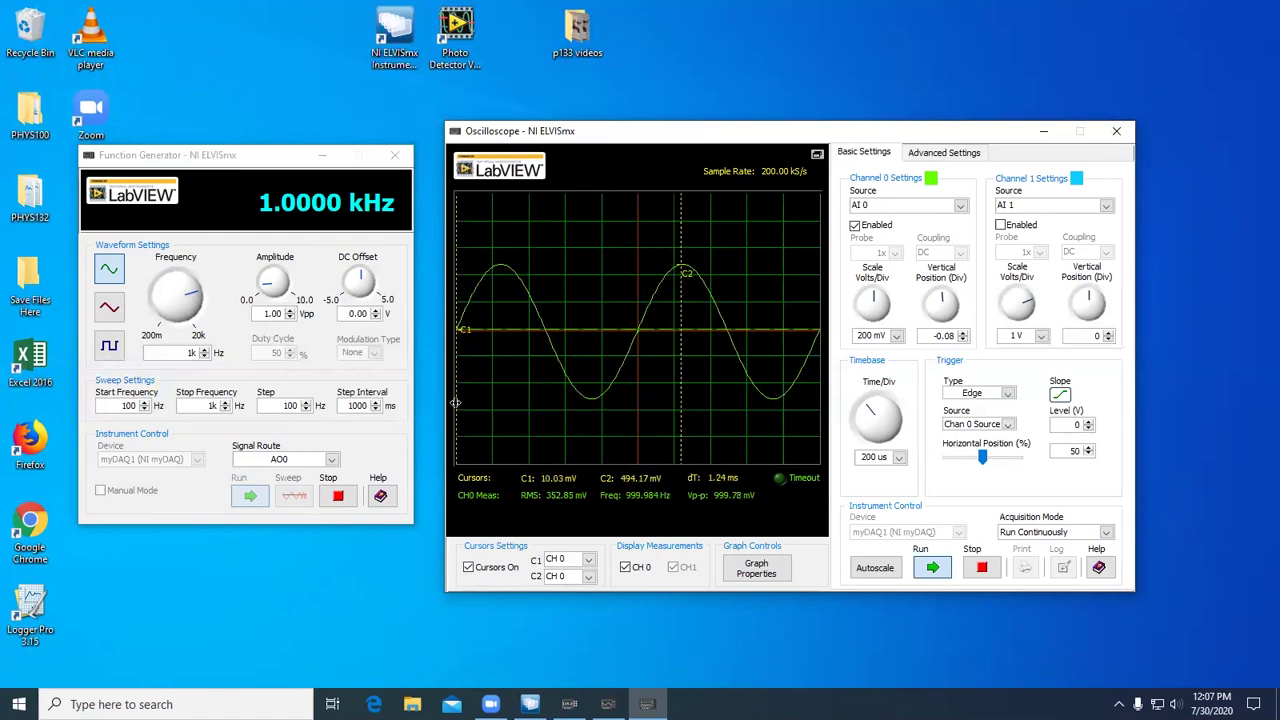
drag(455, 402, 596, 444)
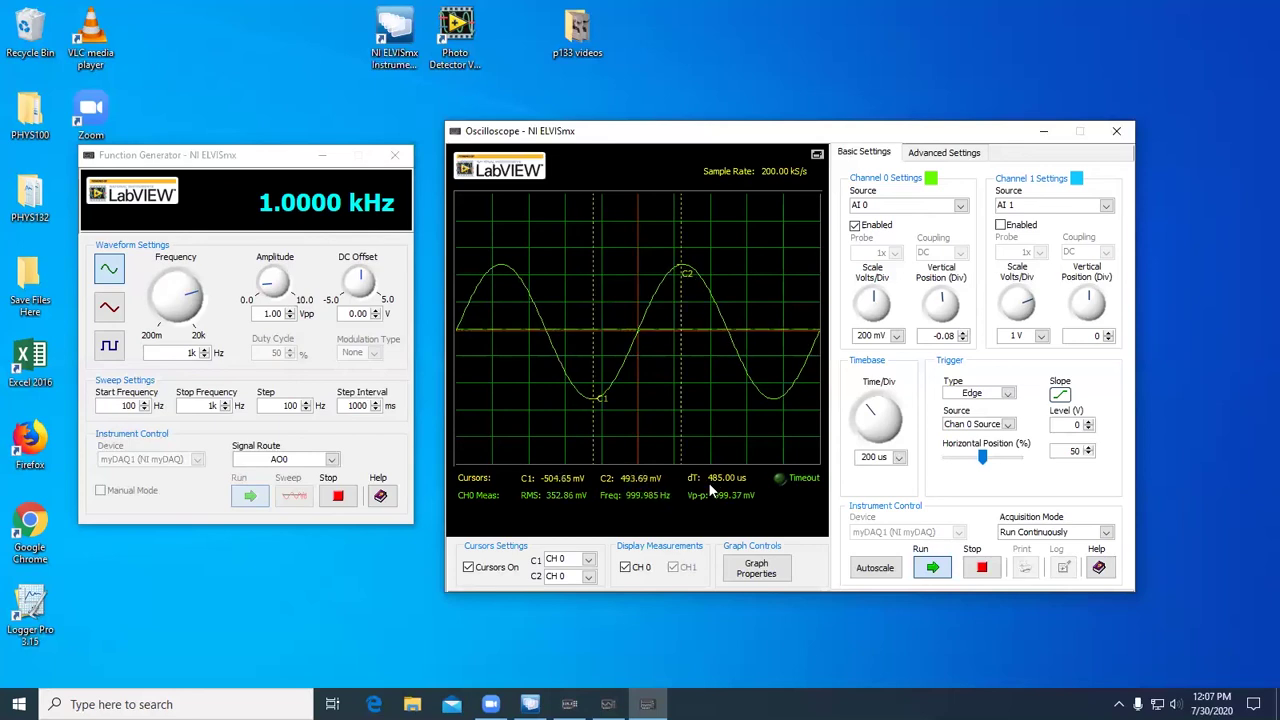
Stop acquisition and log the waveform to the Desktop as 'log file of vaveform'
click(982, 568)
click(1060, 568)
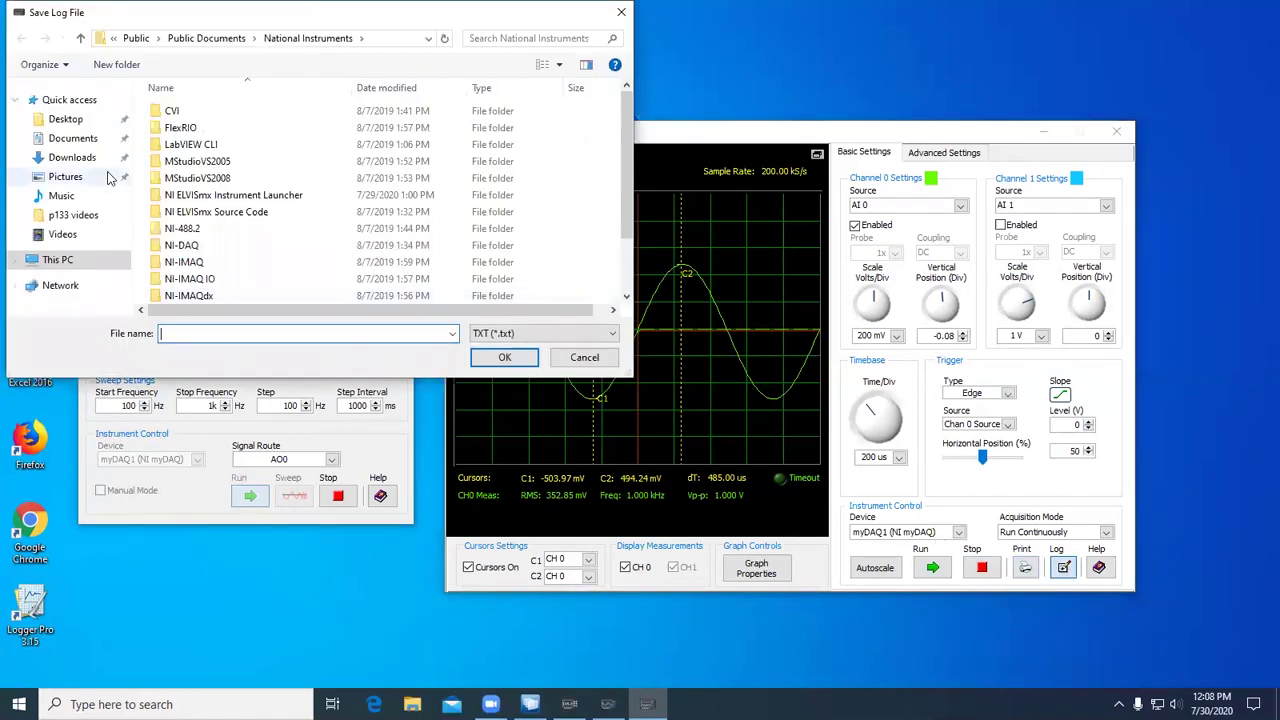
click(68, 120)
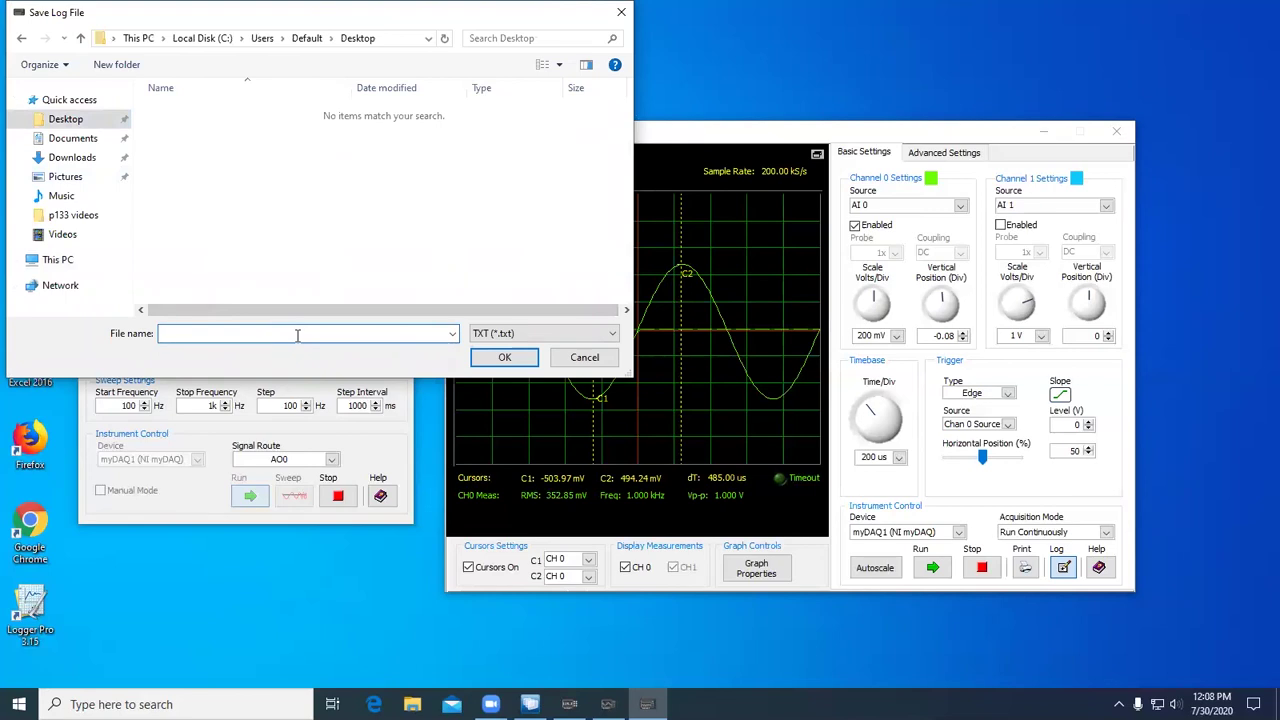
text(log file of v)
text(aveform)
key(Return)
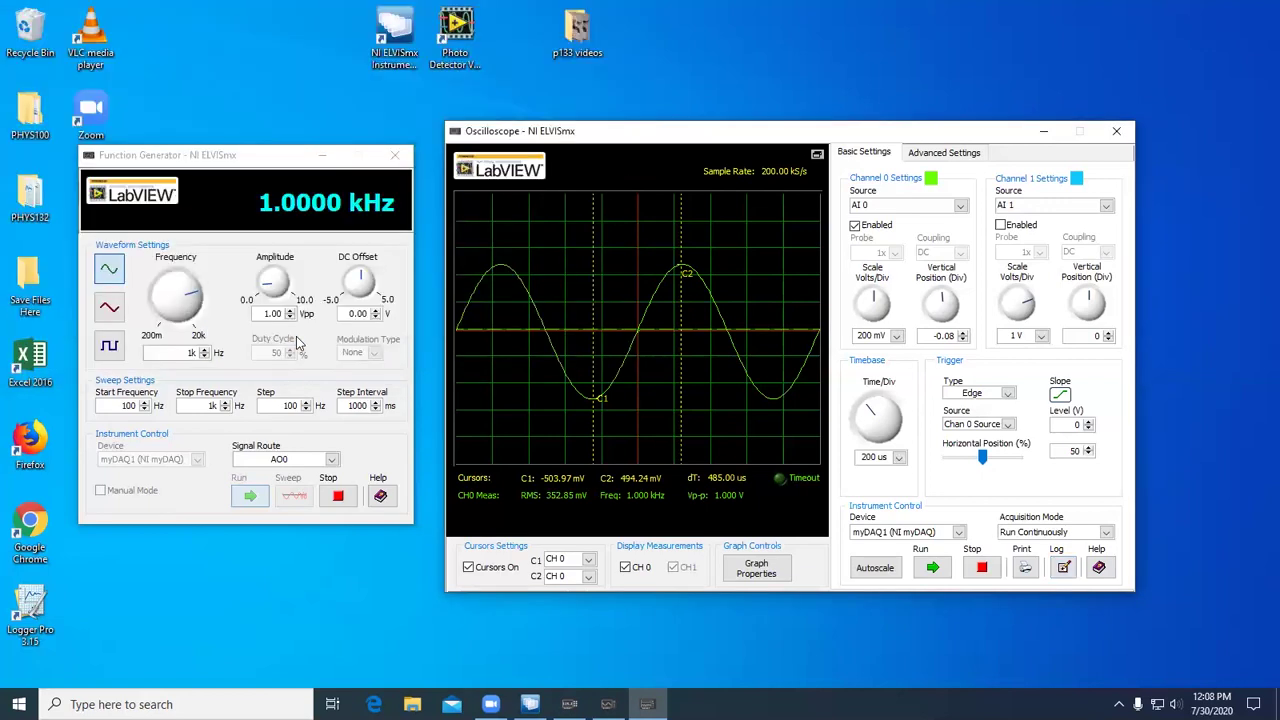